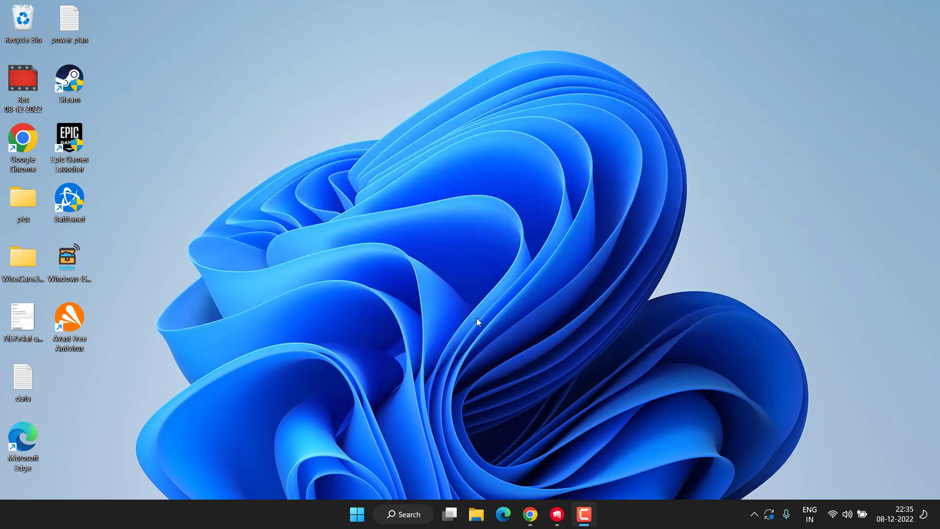
- Check VALORANT's install path (C:\Riot Games\VALORANT\live) in Riot Client settings, then quit the client
left_click(558, 514)
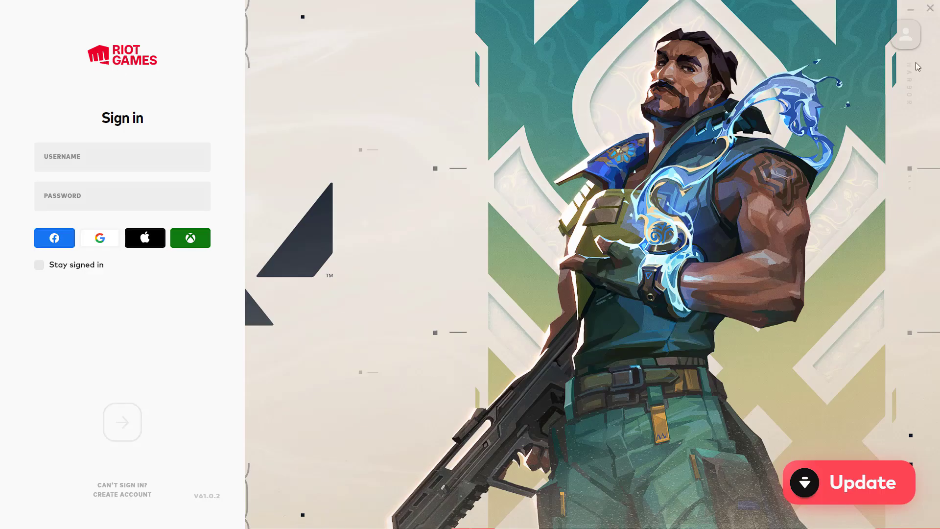
left_click(904, 39)
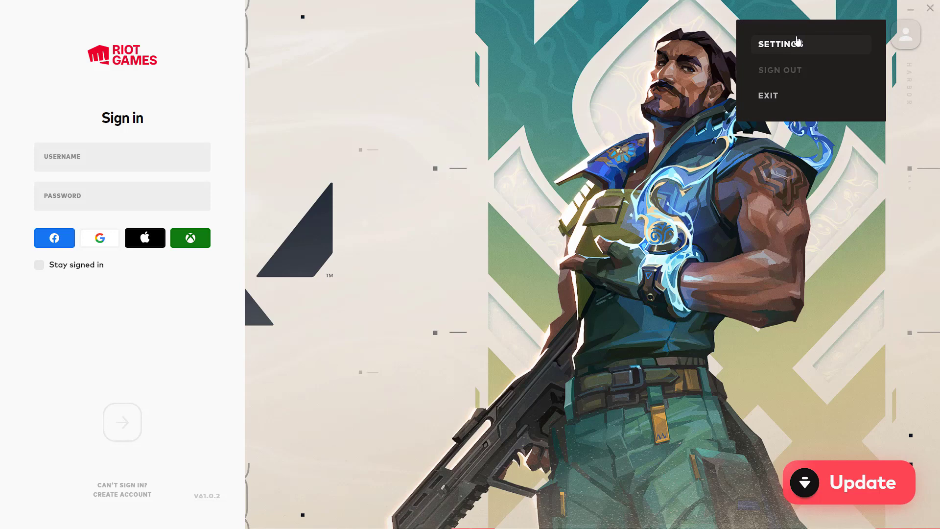
left_click(783, 46)
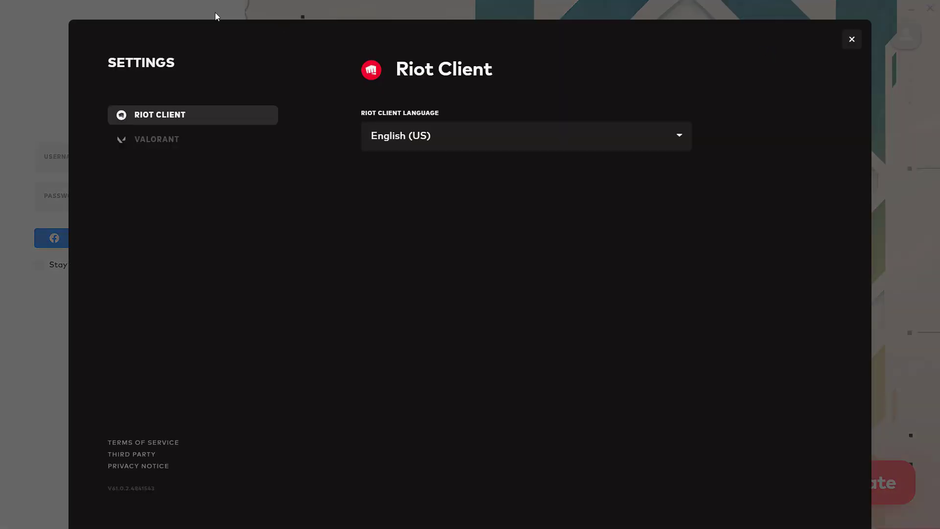
left_click(161, 144)
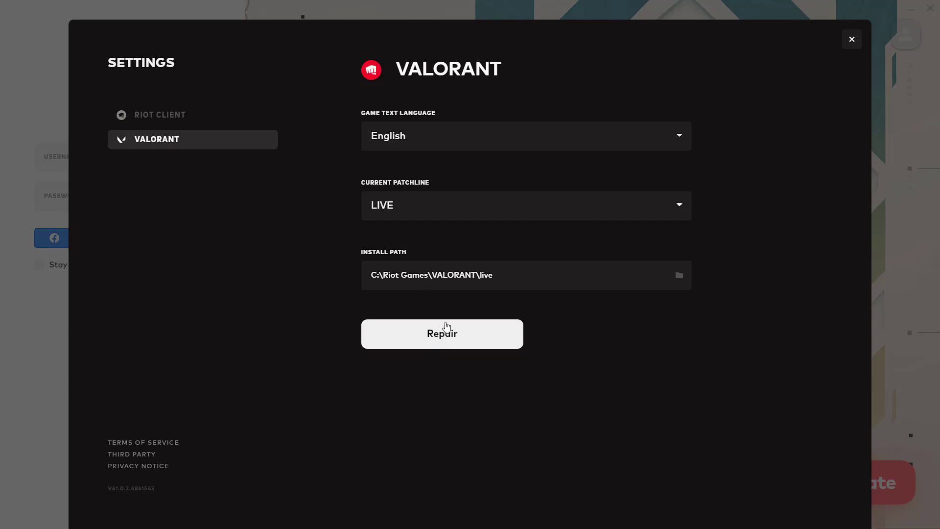
left_click(850, 42)
left_click(929, 9)
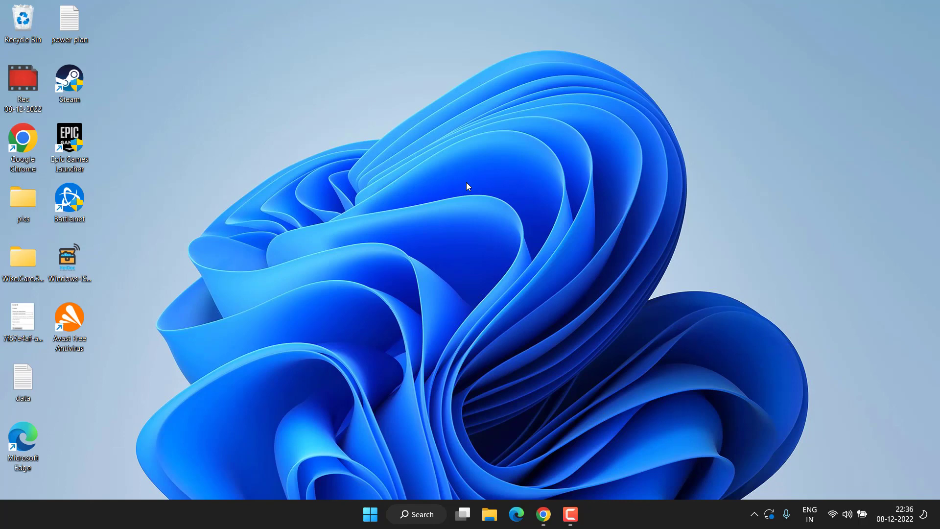
- Launch Task Manager, look over the Avast processes, then view the Startup apps list
right_click(370, 514)
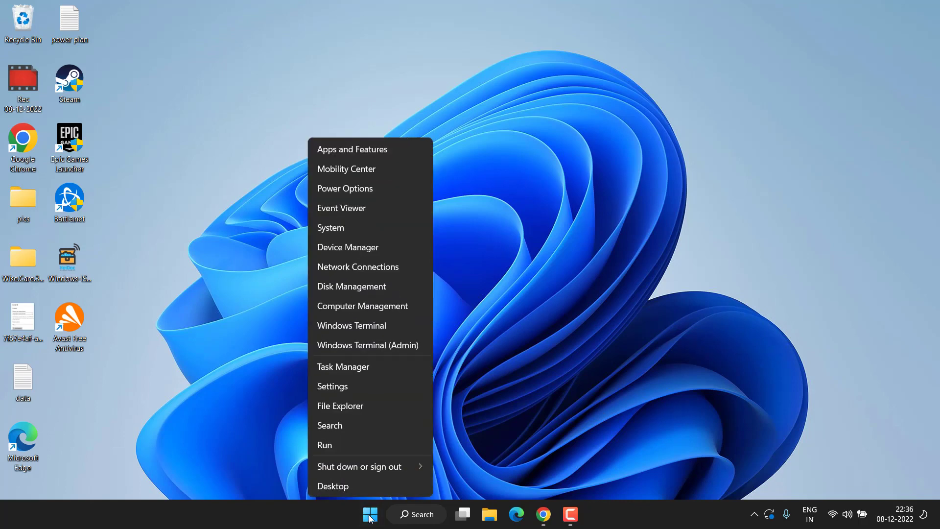
left_click(342, 366)
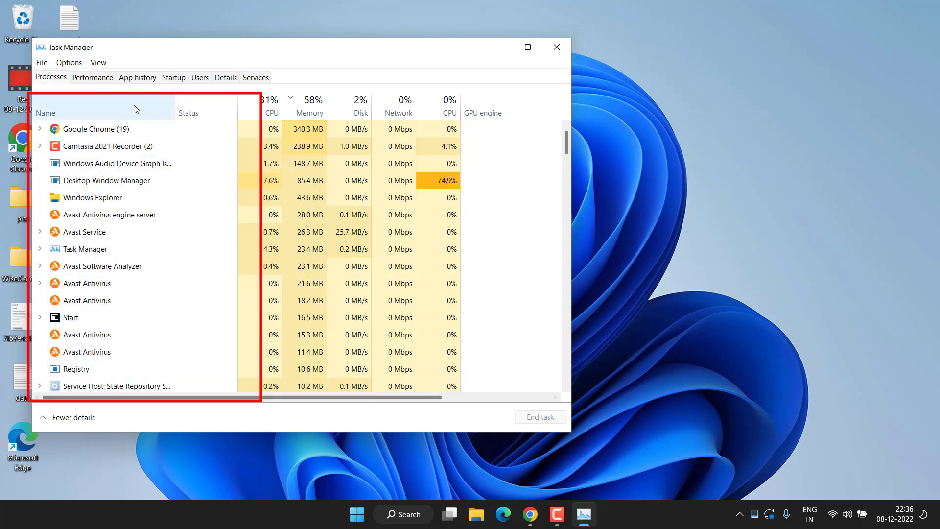
left_click(92, 271)
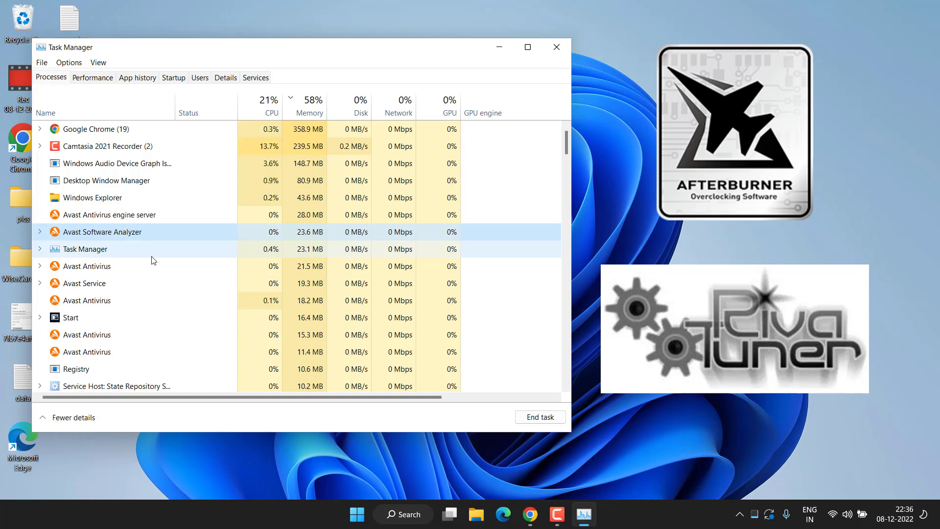
right_click(137, 219)
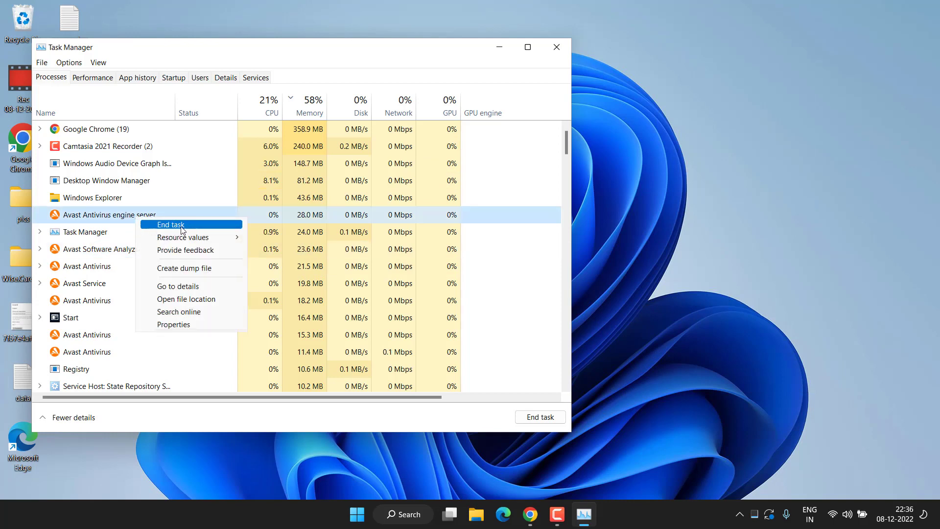
left_click(173, 77)
left_click(174, 77)
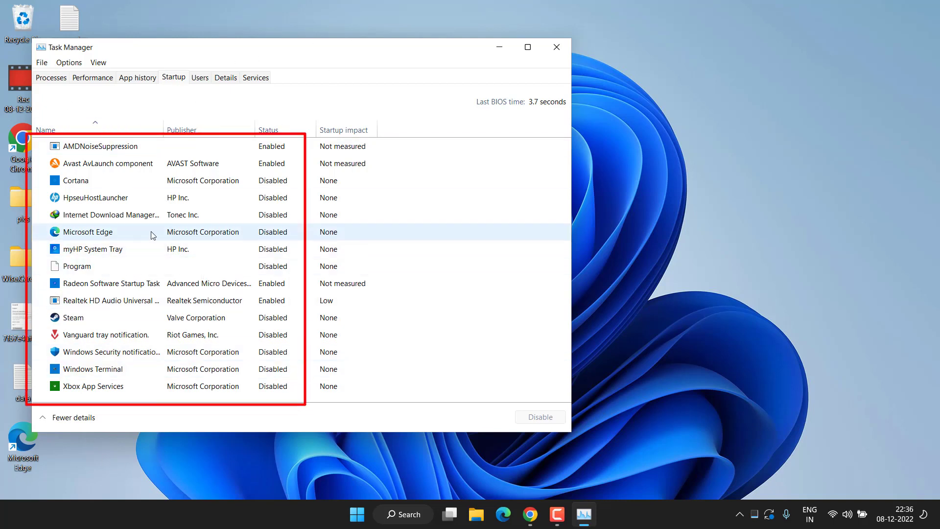
- Disable AMDNoiseSuppression as a startup app and close Task Manager
right_click(114, 153)
left_click(154, 162)
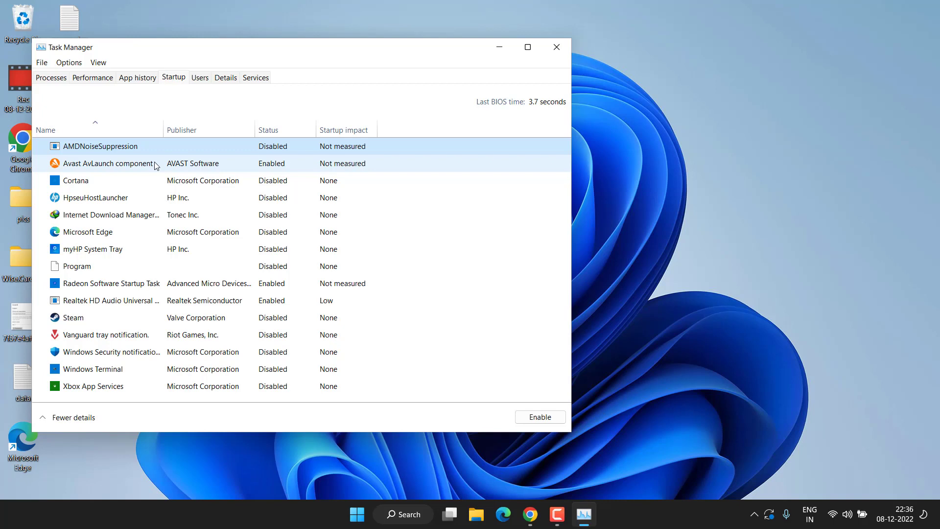
left_click(557, 49)
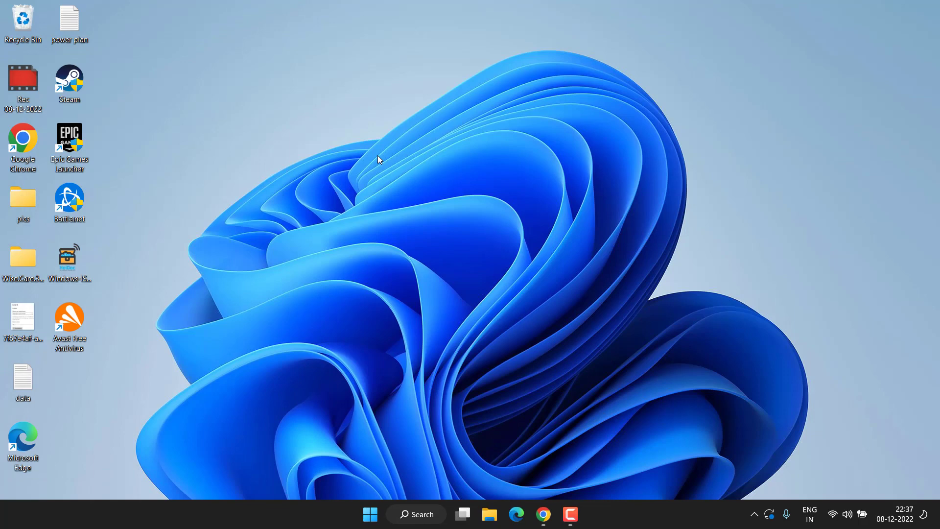
- Run appwiz.cpl from the Run box to bring up Programs and Features
right_click(364, 521)
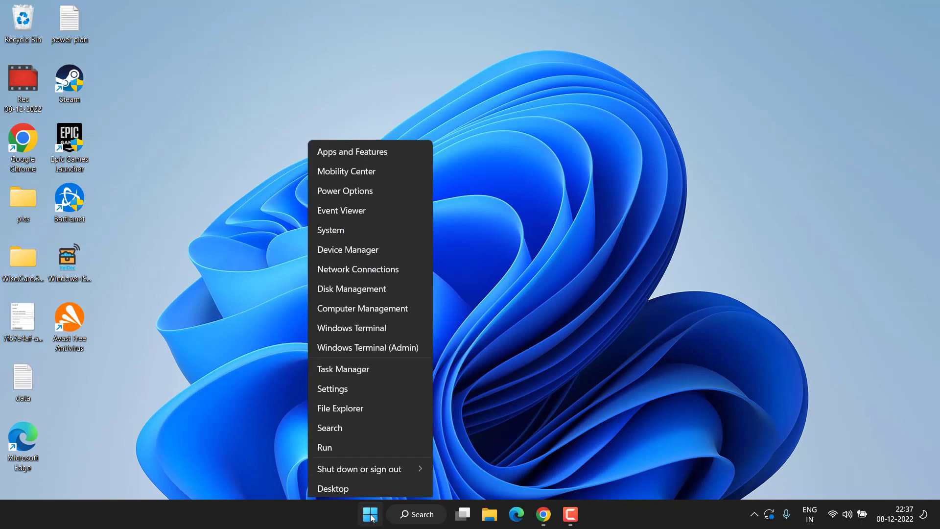
left_click(340, 448)
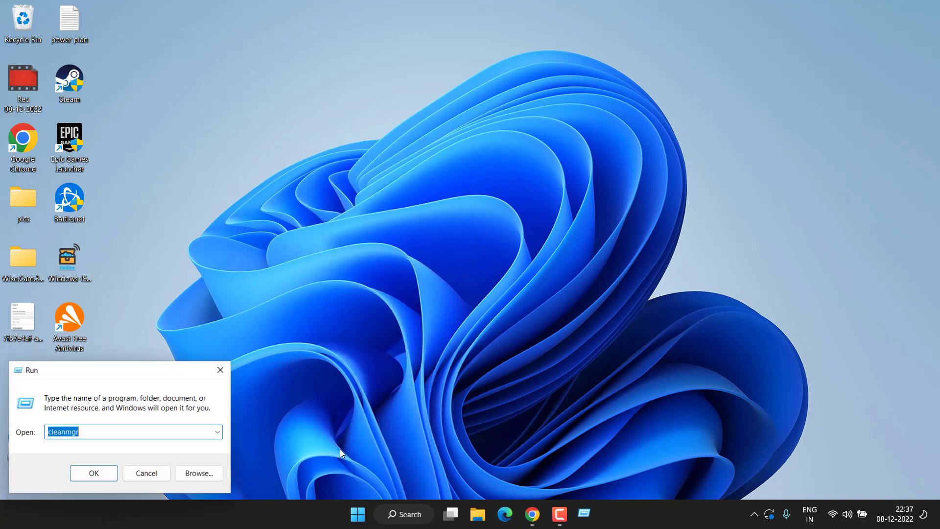
type("app")
key("Down")
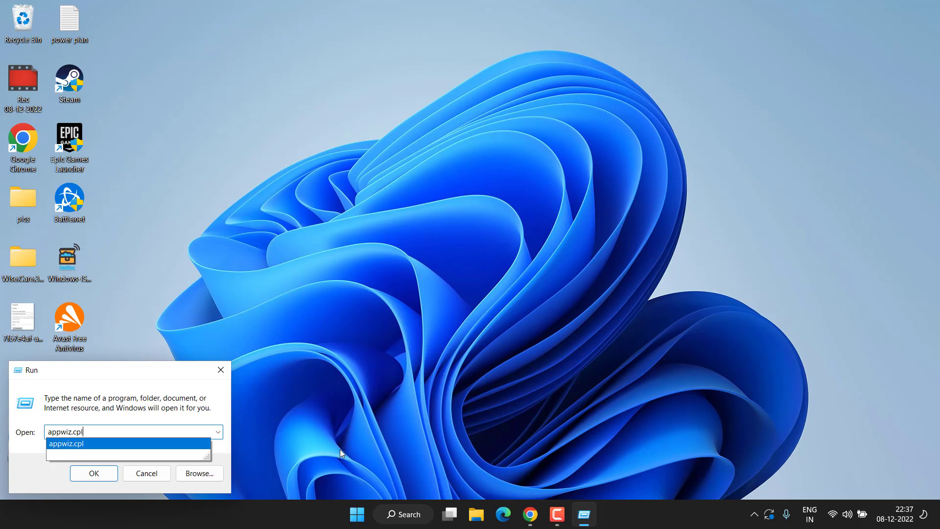
key("Return")
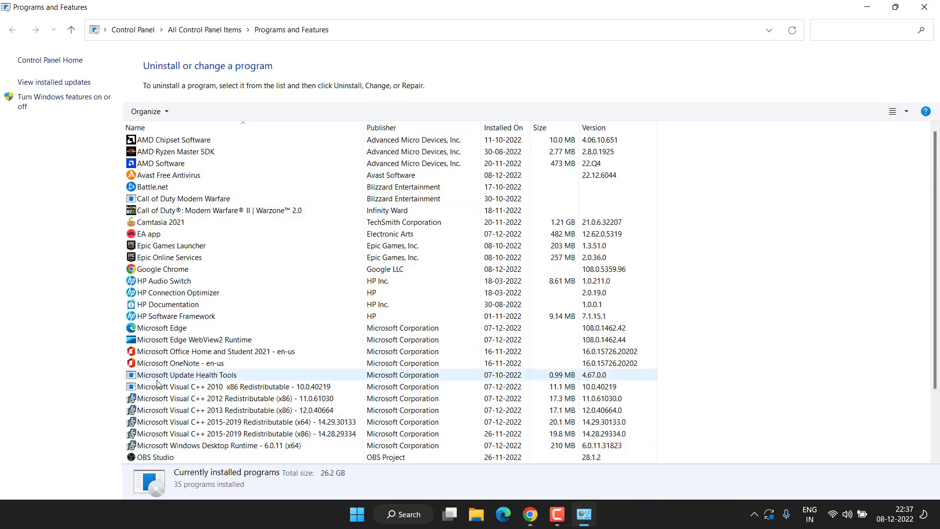
- Select Riot Vanguard in the program list and confirm its complete uninstall
left_click(156, 377)
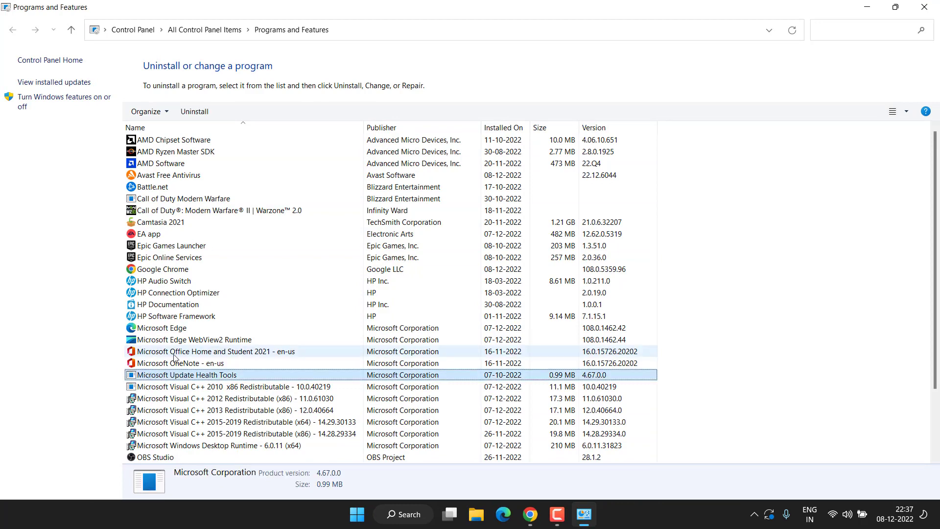
scroll(173, 358, "down", 3)
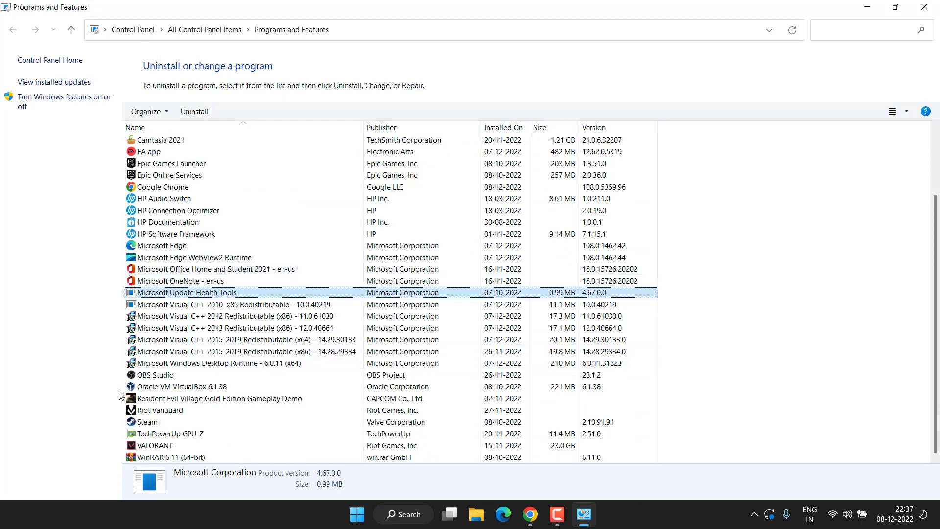
left_click(154, 446)
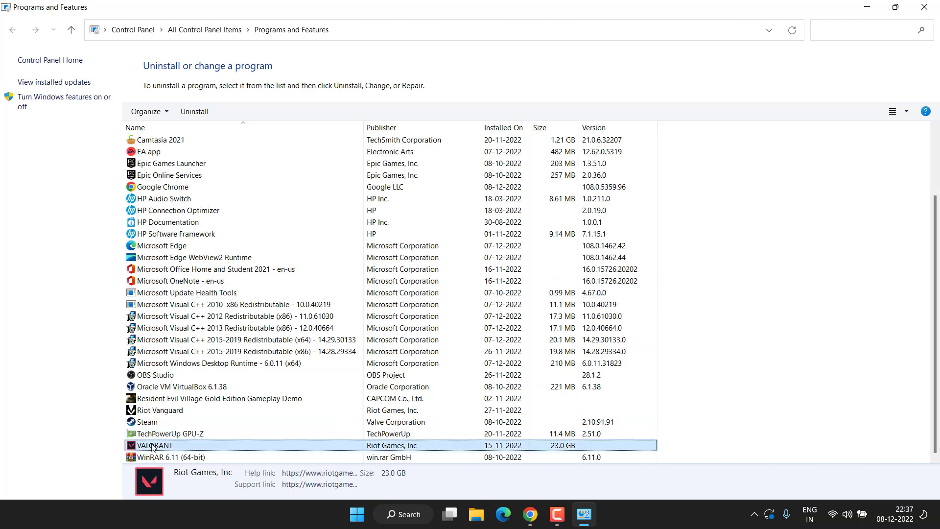
left_click(157, 411)
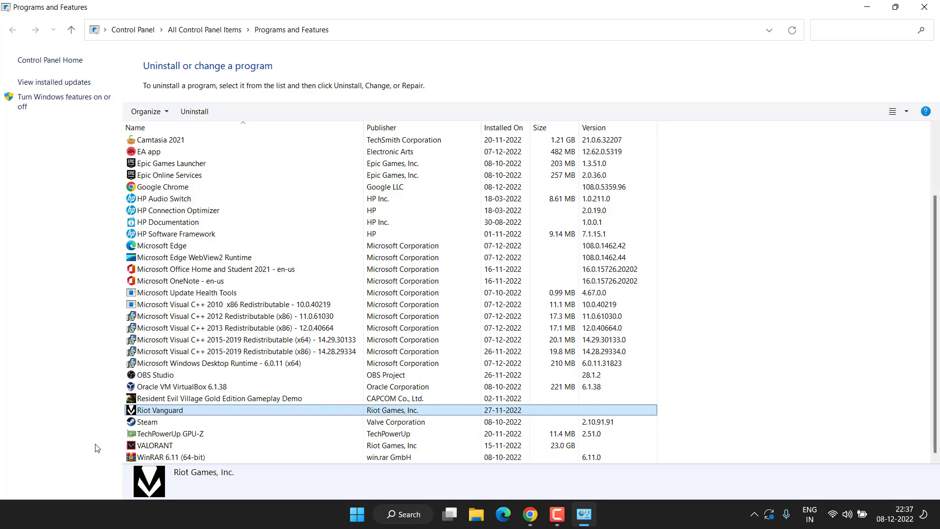
left_click(210, 109)
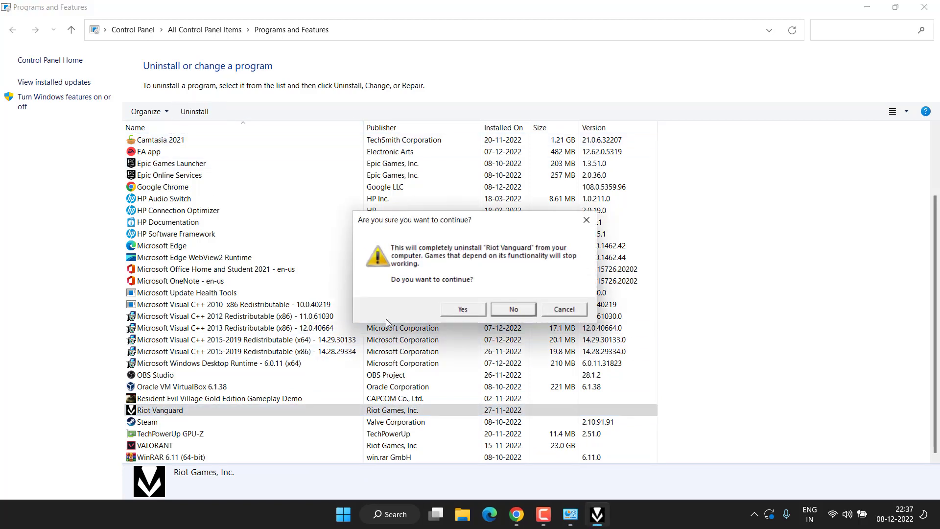
left_click(460, 311)
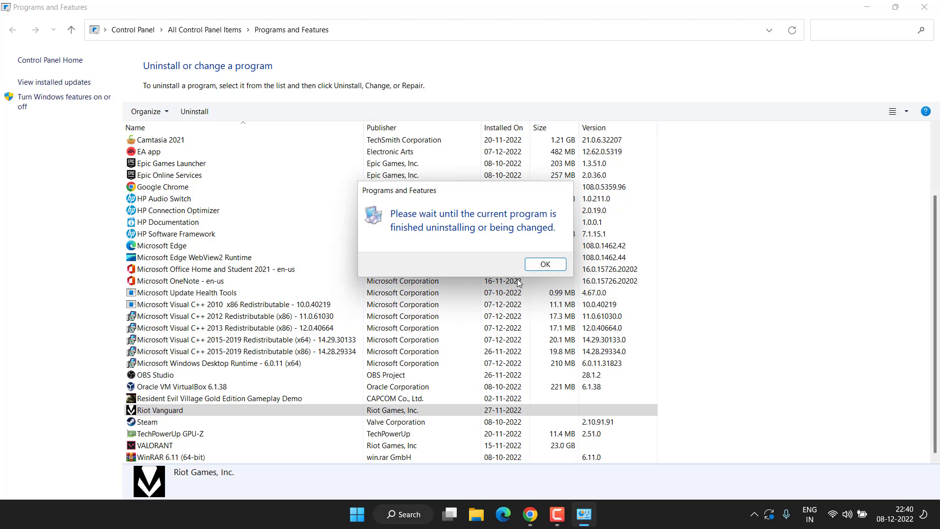
left_click(545, 264)
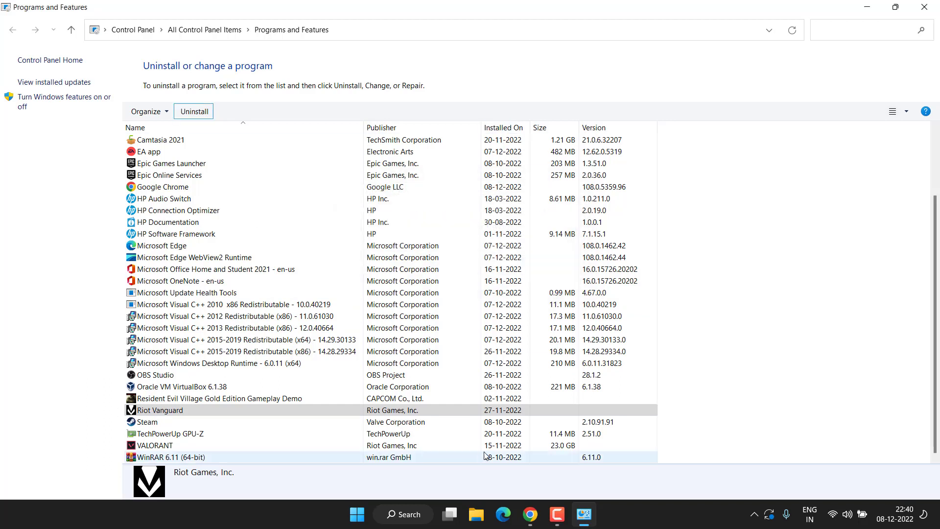
- Search 'revo uninstaller' in Chrome and open the official revouninstaller.com site
left_click(530, 514)
left_click(363, 36)
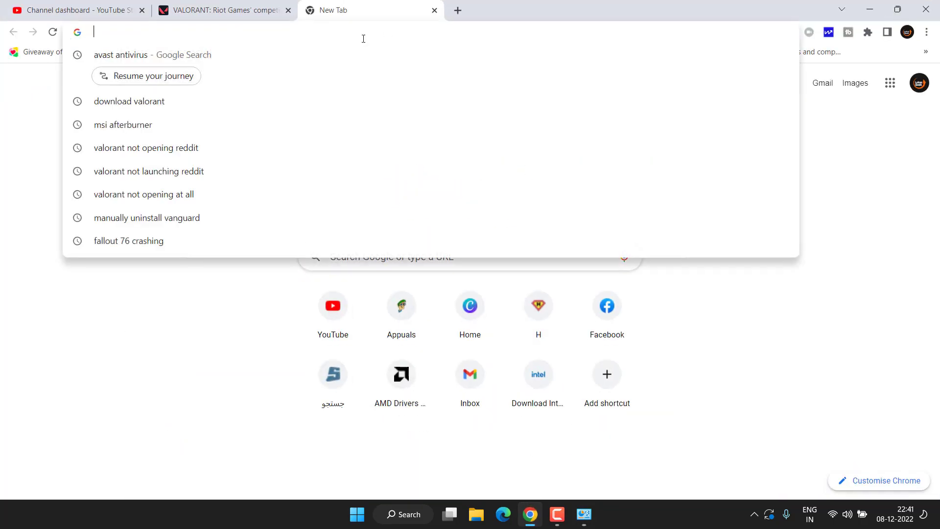
type("revo")
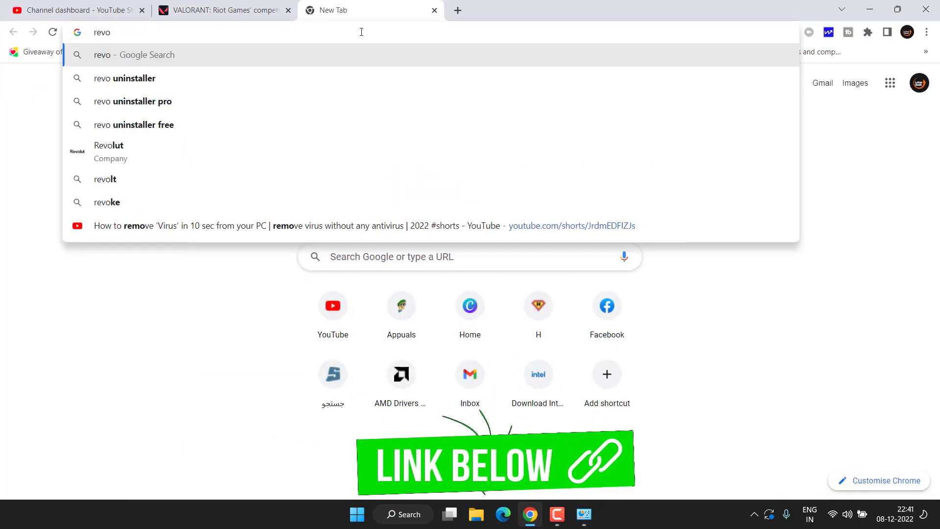
key("Down")
key("Return")
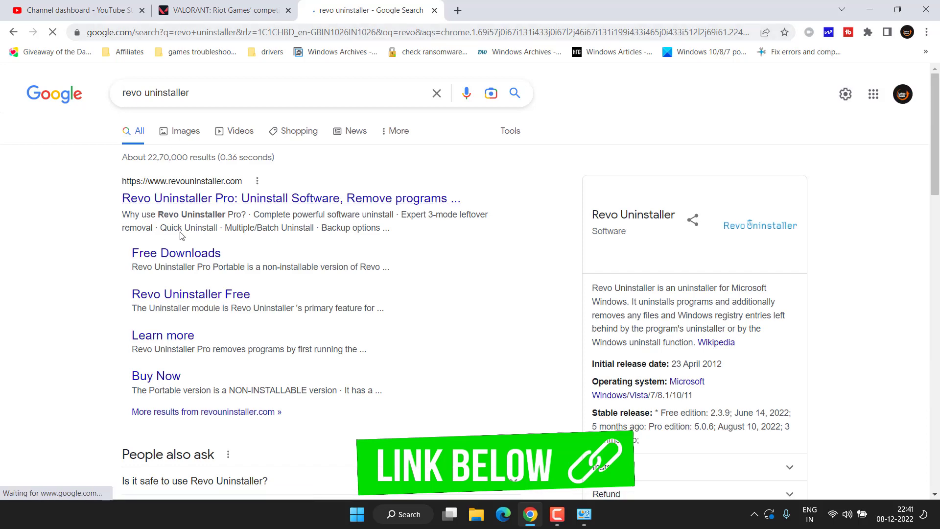
left_click(284, 198)
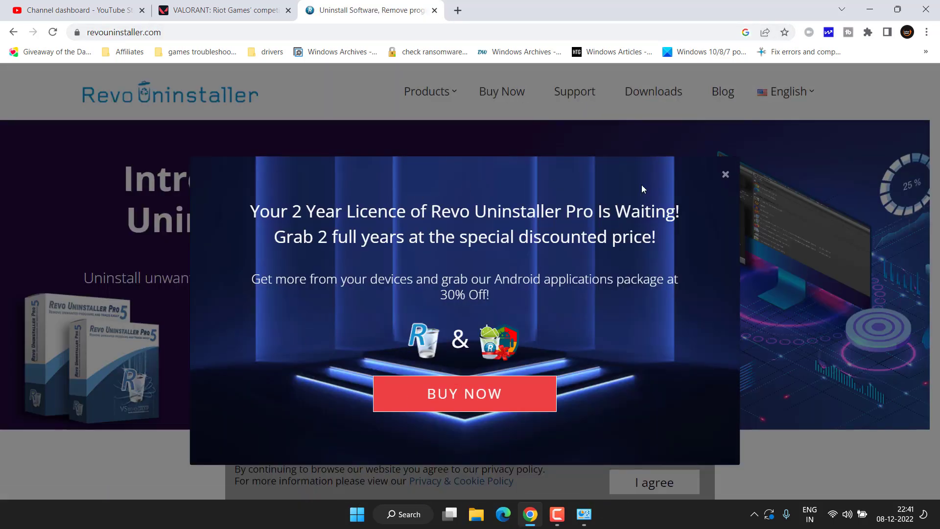
- Start the freeware Revo Uninstaller download from the FREE DOWNLOADS page
left_click(726, 174)
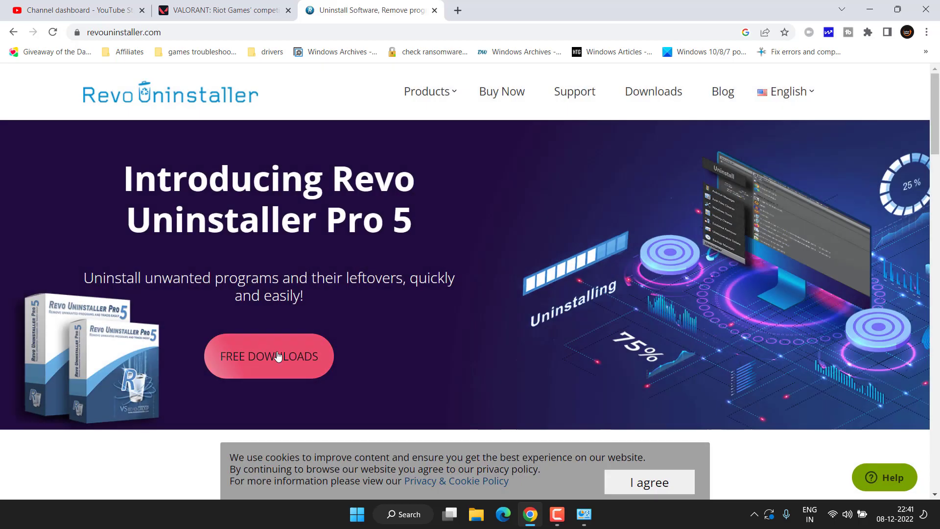
left_click(268, 363)
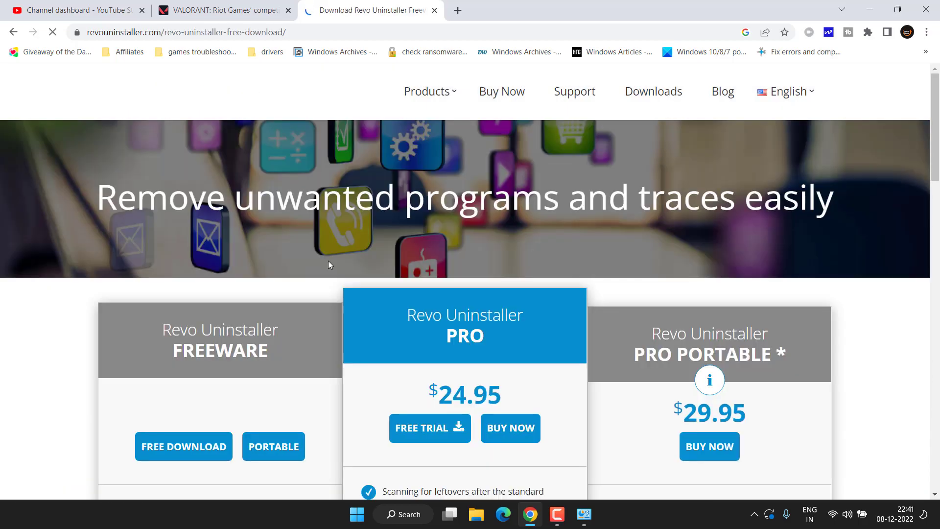
scroll(328, 261, "down", 2)
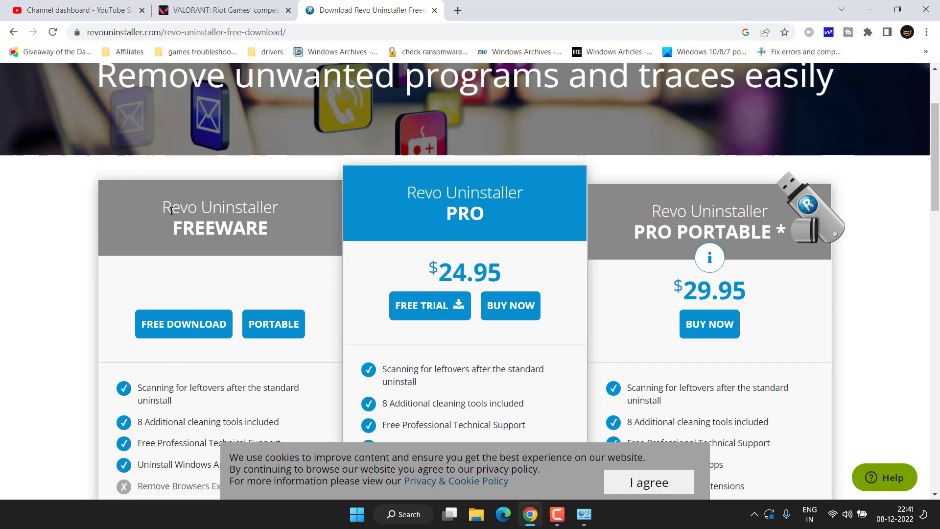
left_click(197, 330)
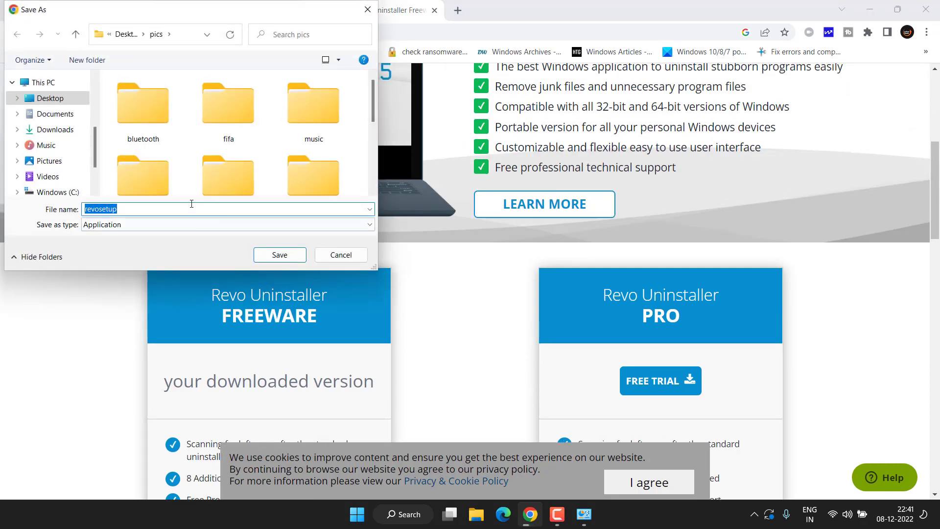
- Save revosetup, then minimize Chrome and the Programs and Features window
left_click(277, 252)
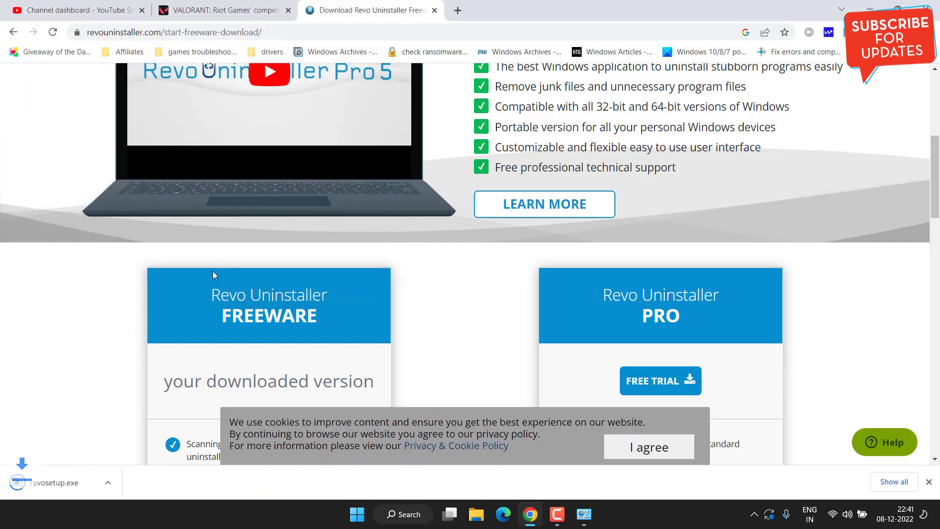
left_click(870, 9)
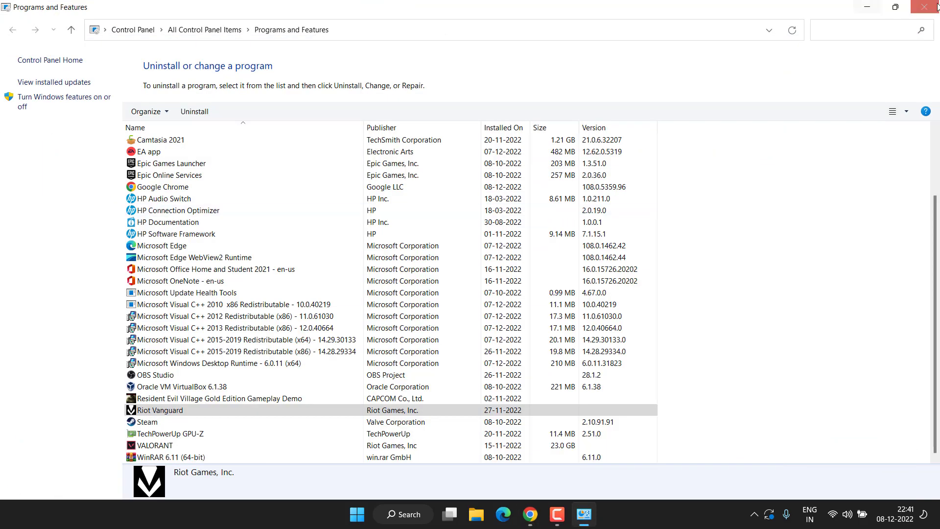
left_click(868, 8)
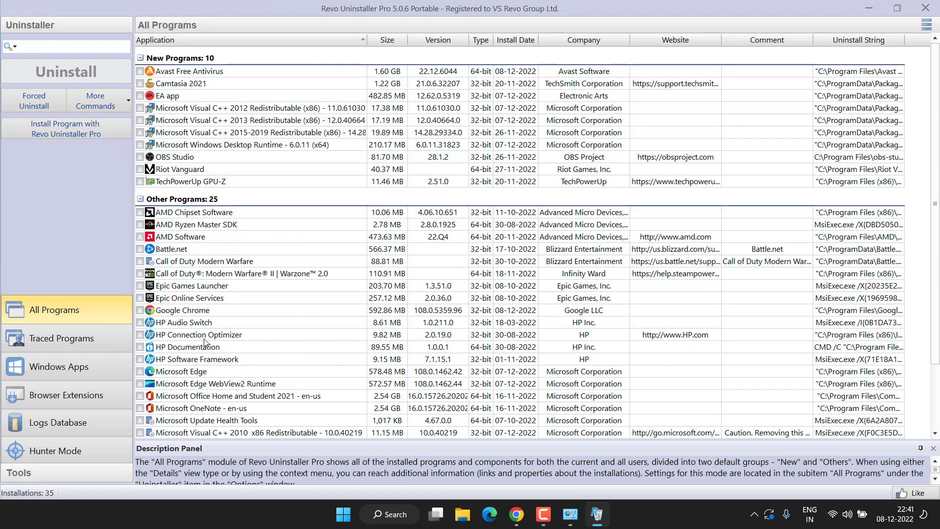
- Uninstall Riot Vanguard in Revo, scan, and delete its leftover registry items and files
left_click(150, 170)
right_click(183, 169)
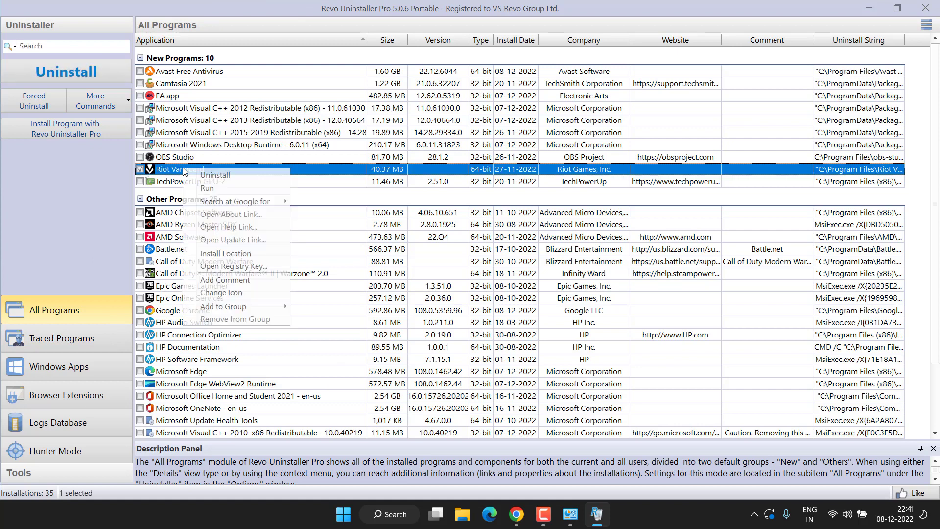
left_click(228, 177)
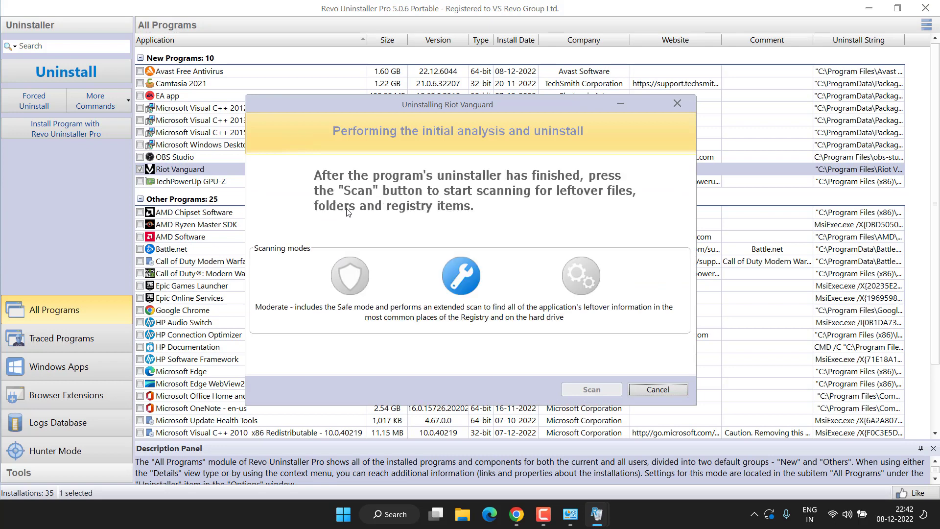
left_click(460, 310)
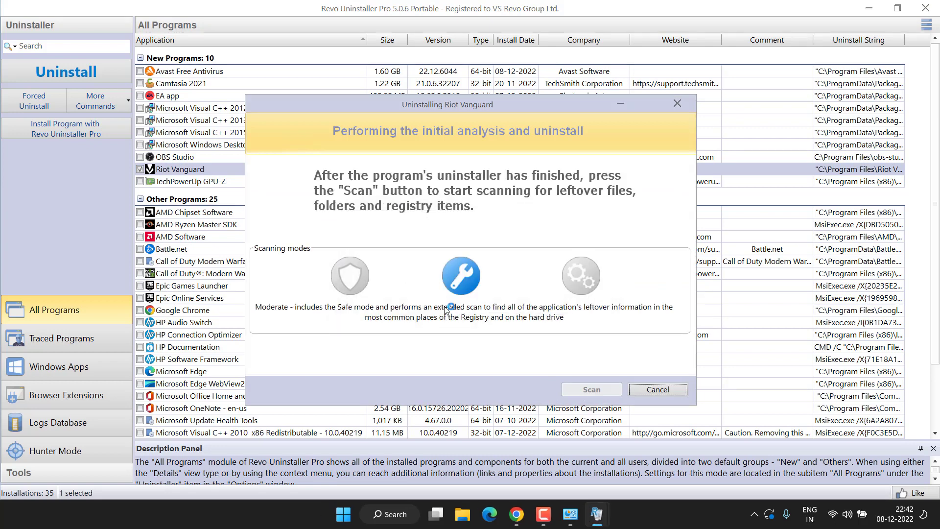
left_click(587, 389)
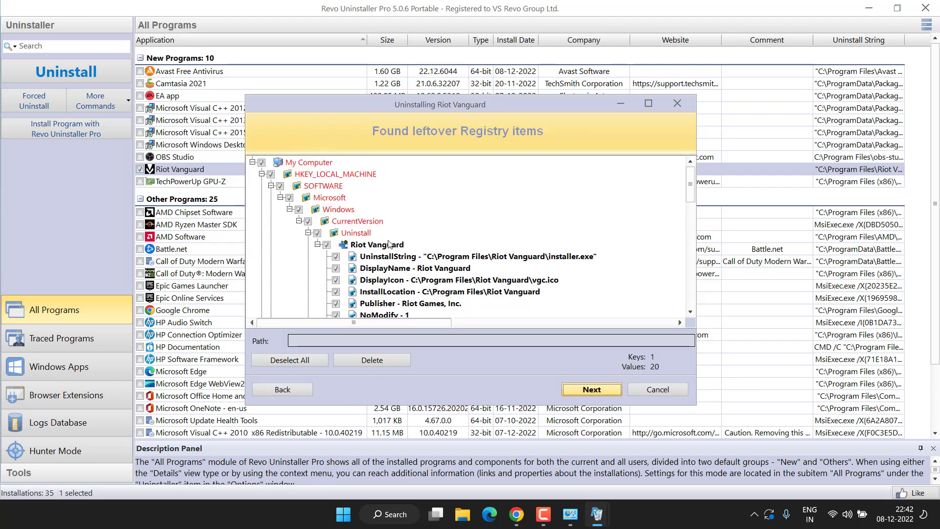
left_click(389, 359)
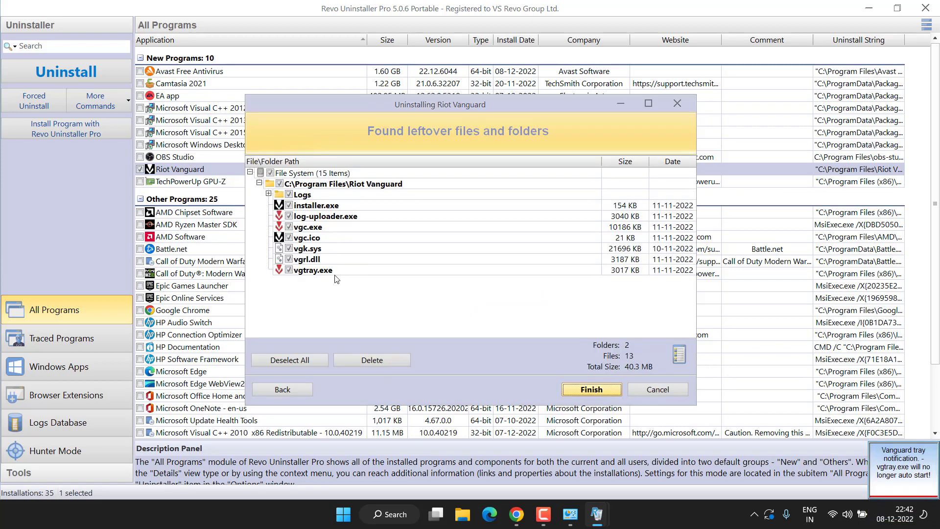
left_click(372, 360)
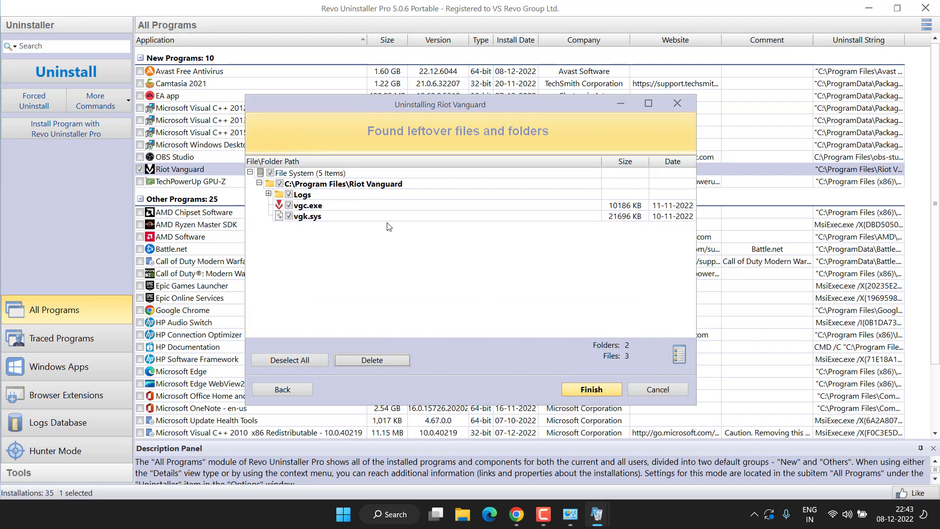
left_click(579, 389)
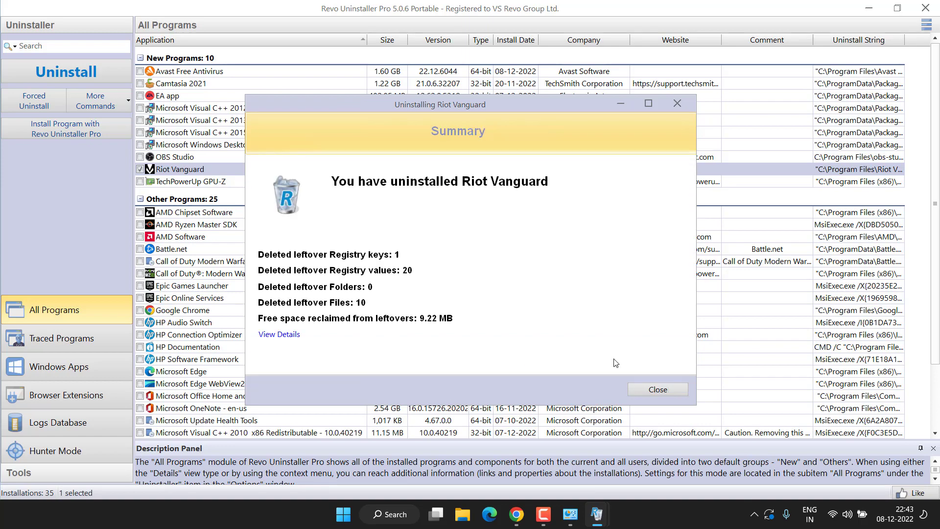
- Uninstall VALORANT through Revo and delete its 23 leftover files (59.5 KB)
left_click(656, 390)
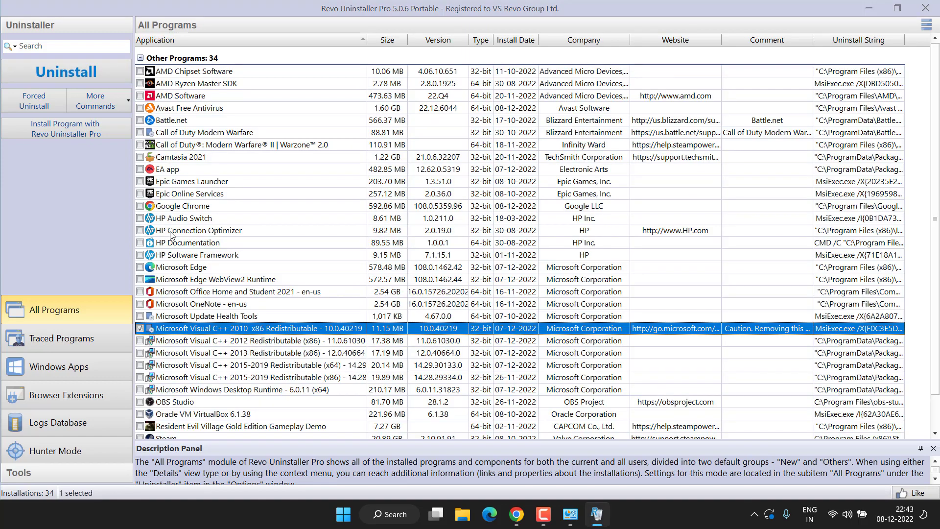
scroll(240, 344, "down", 2)
left_click(182, 422)
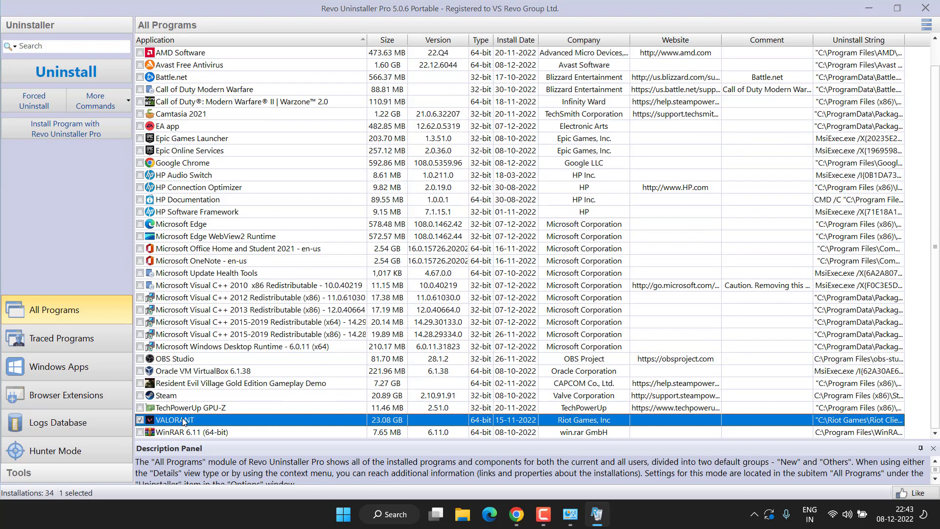
right_click(187, 422)
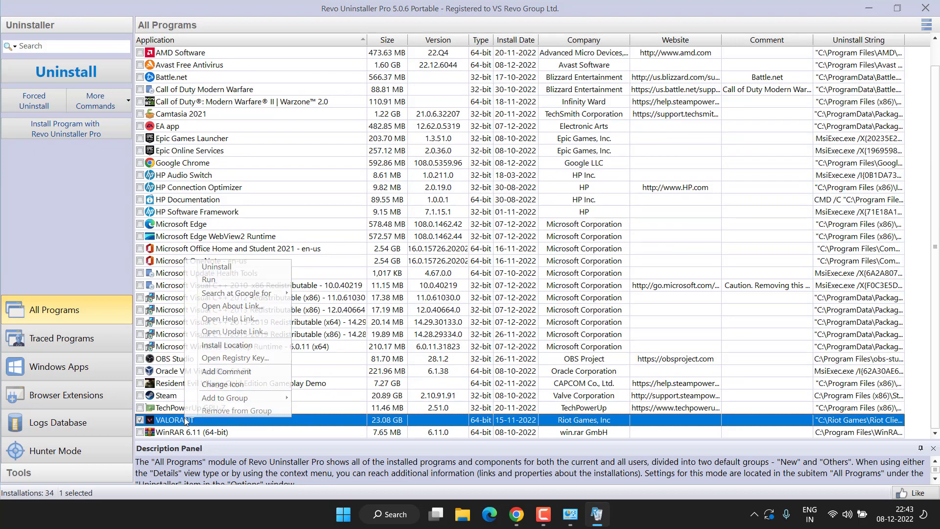
left_click(233, 271)
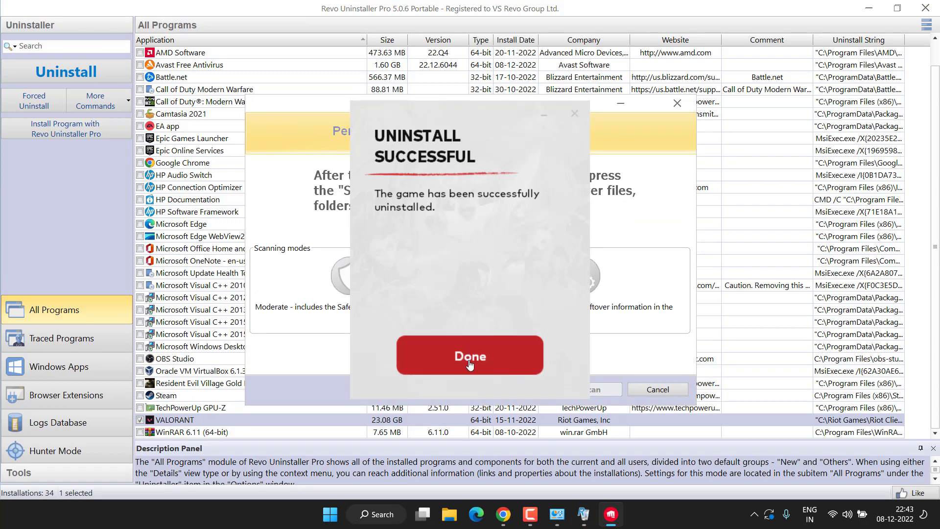
left_click(450, 360)
left_click(599, 389)
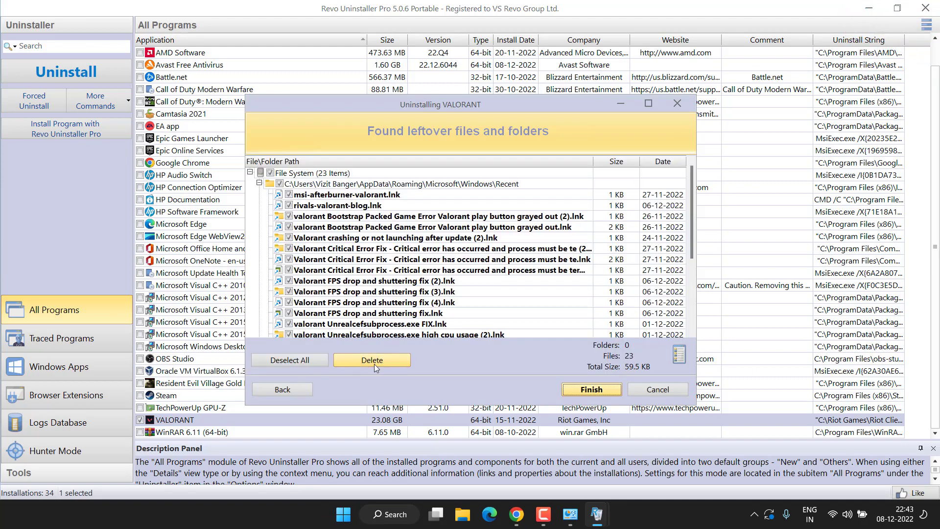
left_click(374, 363)
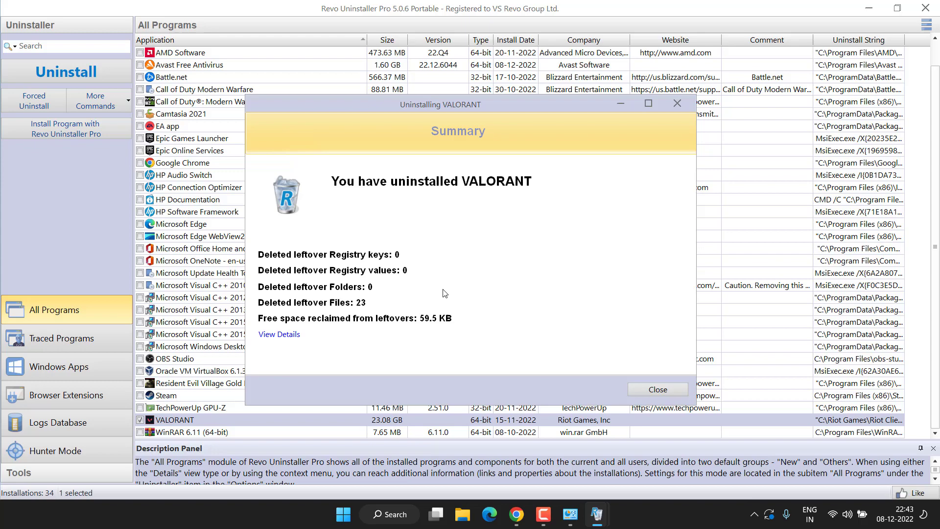
left_click(658, 389)
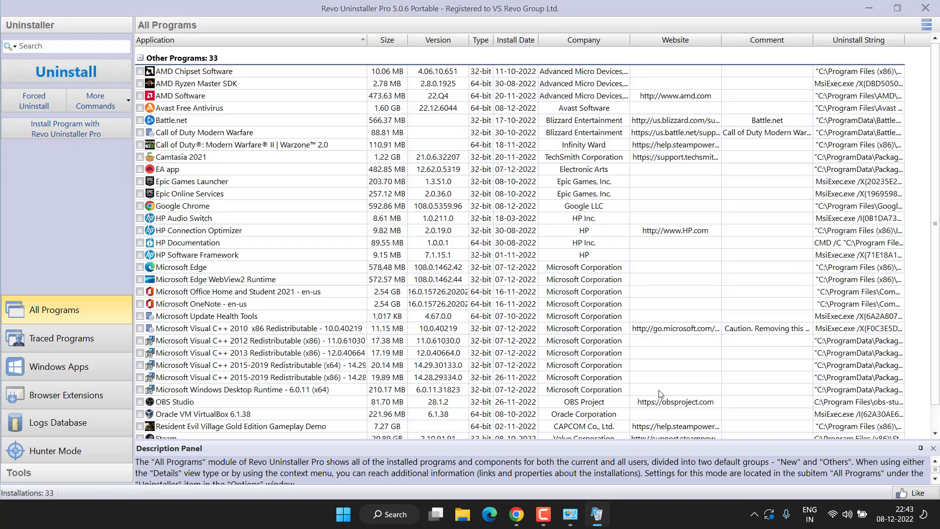
- Close Revo, confirm Vanguard and VALORANT are absent from Programs and Features, then close it
left_click(926, 8)
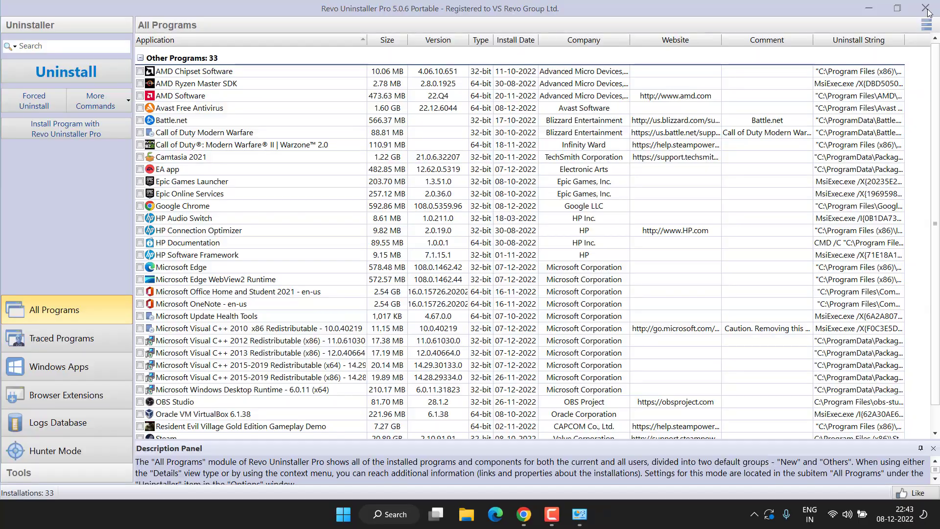
left_click(585, 512)
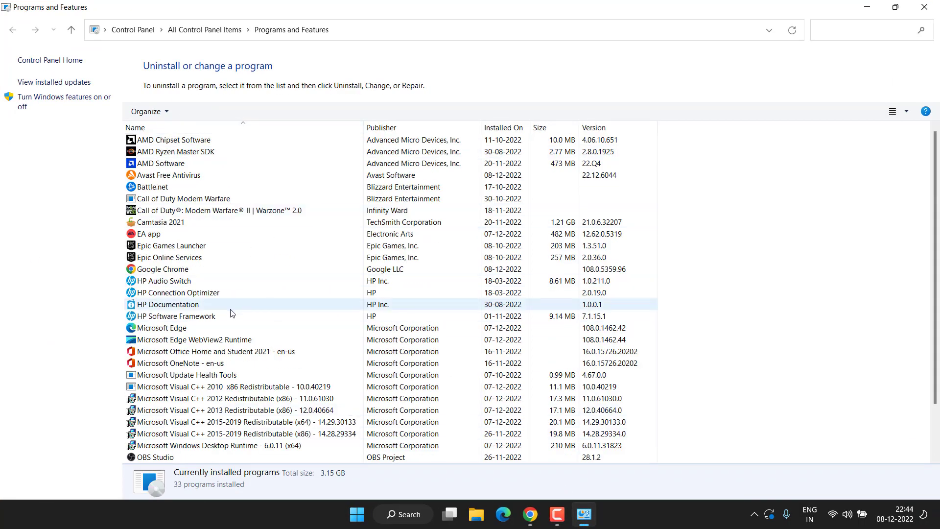
left_click(198, 318)
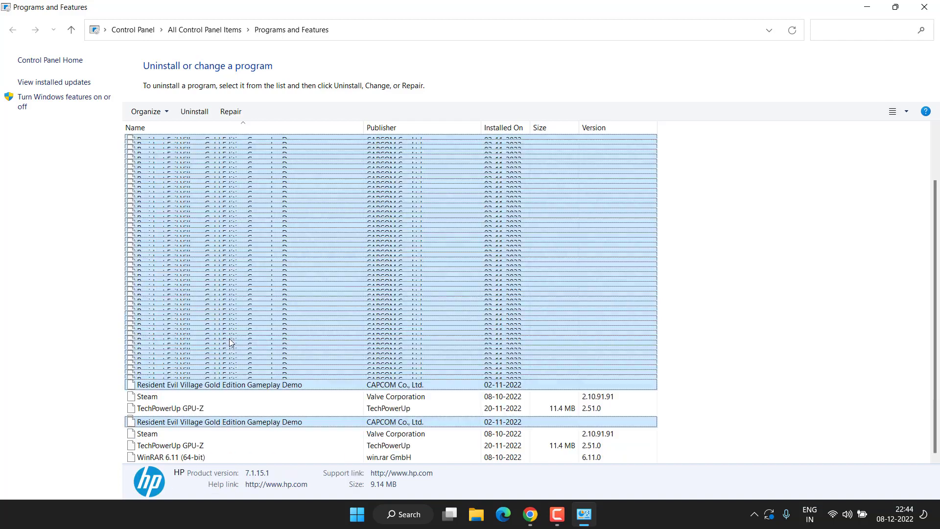
key("r")
scroll(274, 327, "up", 2)
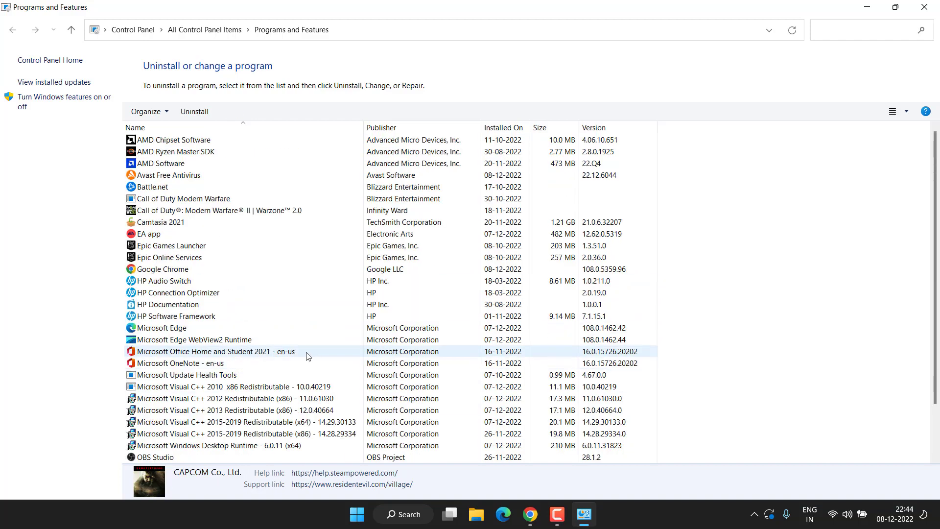
scroll(214, 246, "down", 2)
left_click(925, 7)
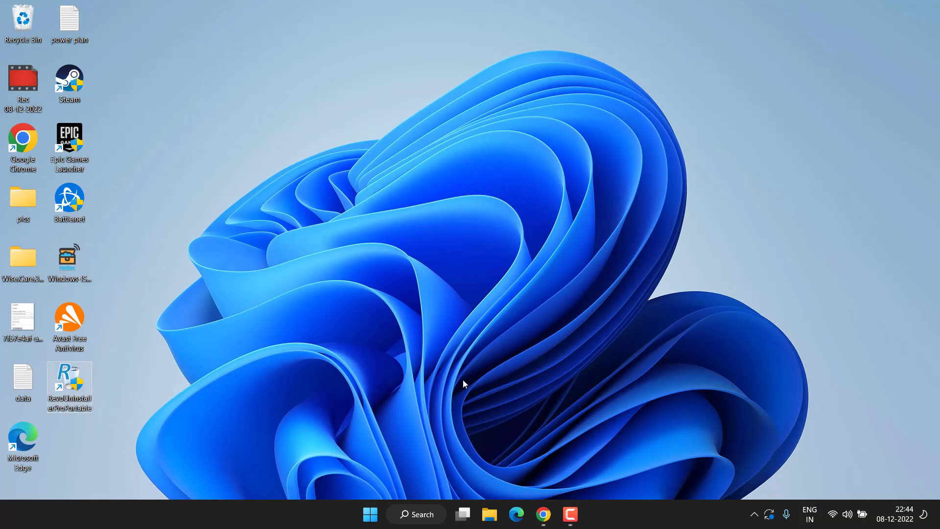
- On the playvalorant.com tab, choose PLAY FREE and sign in to Riot with a Google account
left_click(543, 514)
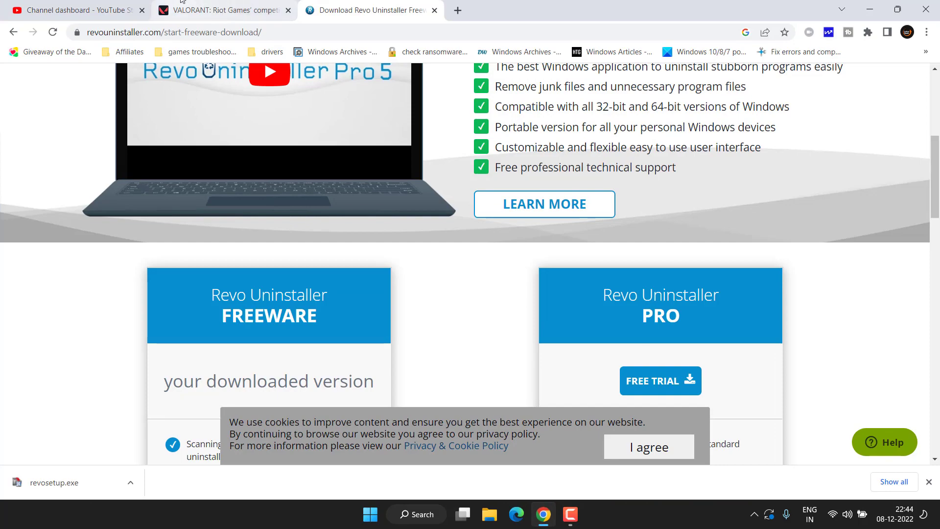
left_click(206, 3)
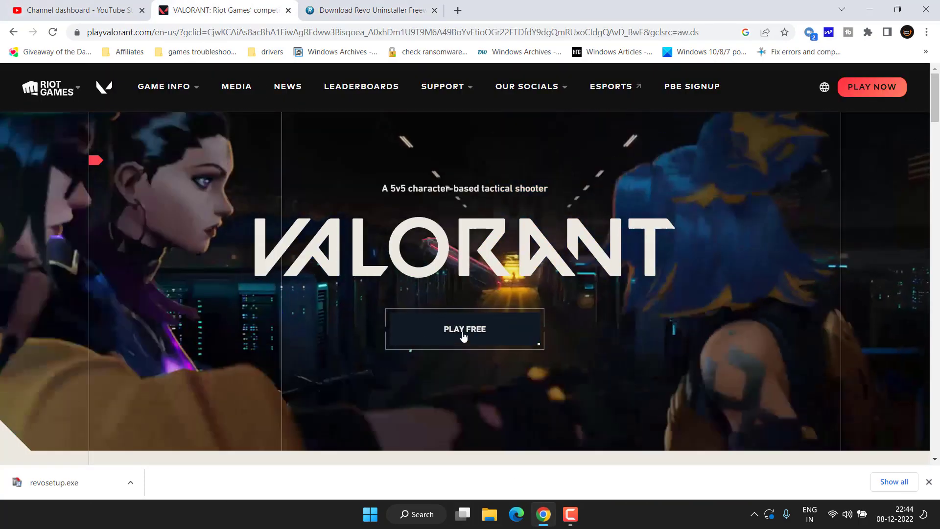
left_click(446, 334)
left_click(558, 307)
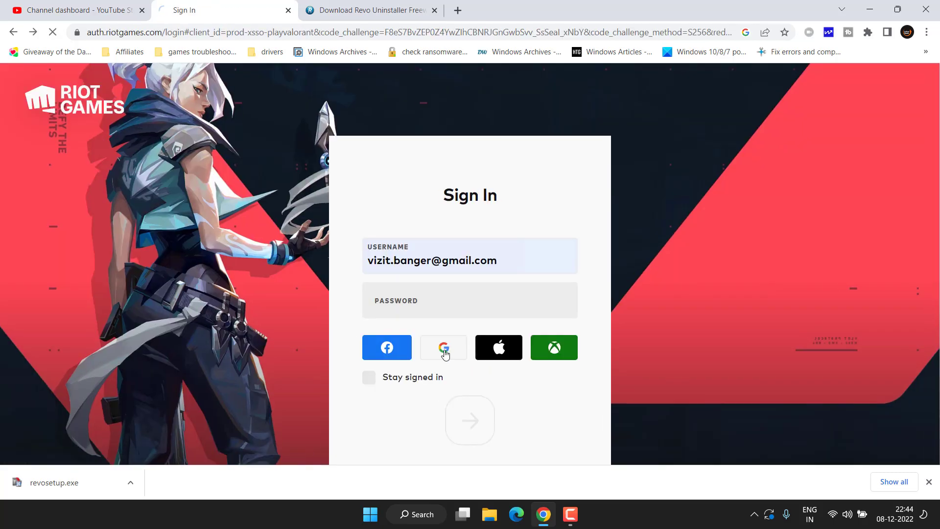
left_click(443, 349)
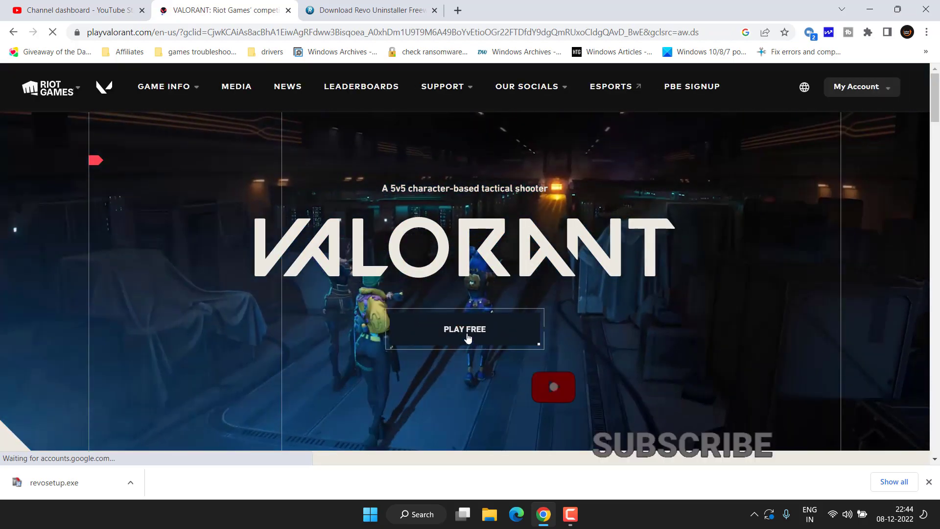
- Download the Install VALORANT.exe installer and save it to the Desktop
left_click(460, 333)
scroll(304, 270, "down", 3)
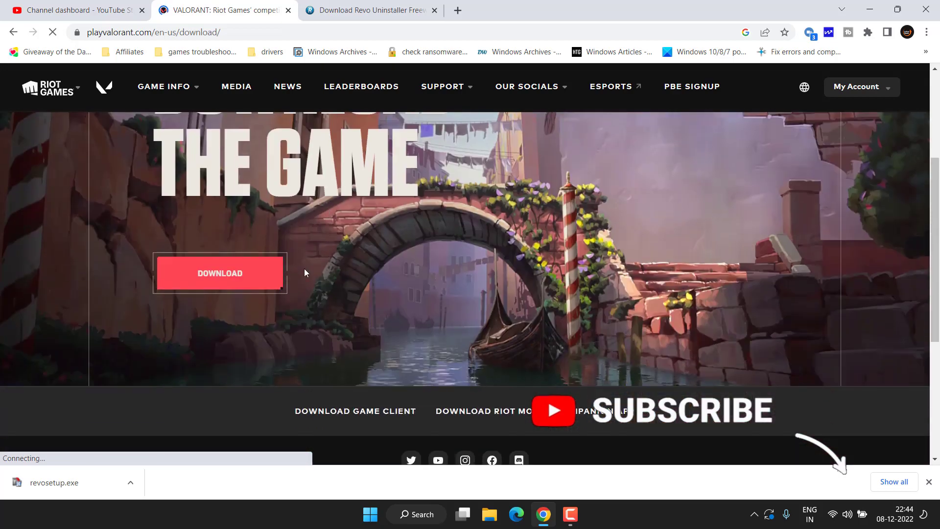
left_click(211, 273)
left_click(50, 98)
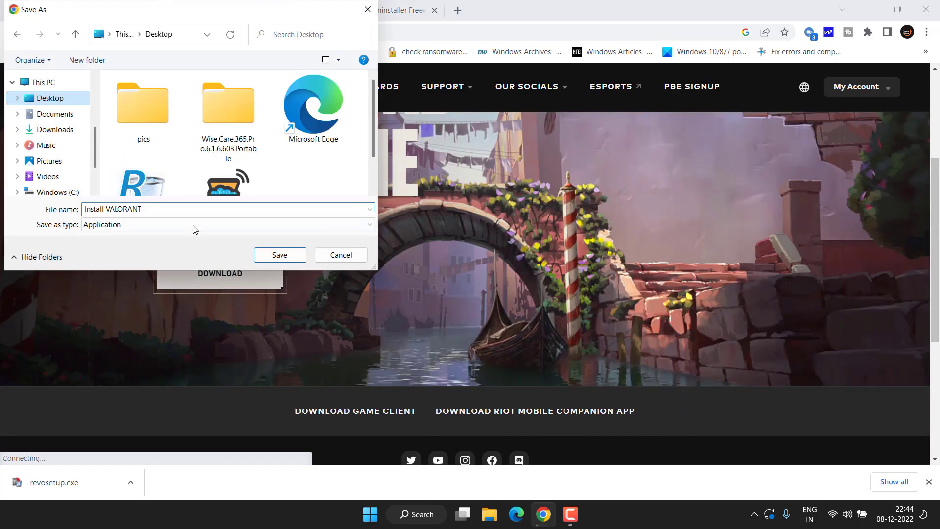
left_click(279, 254)
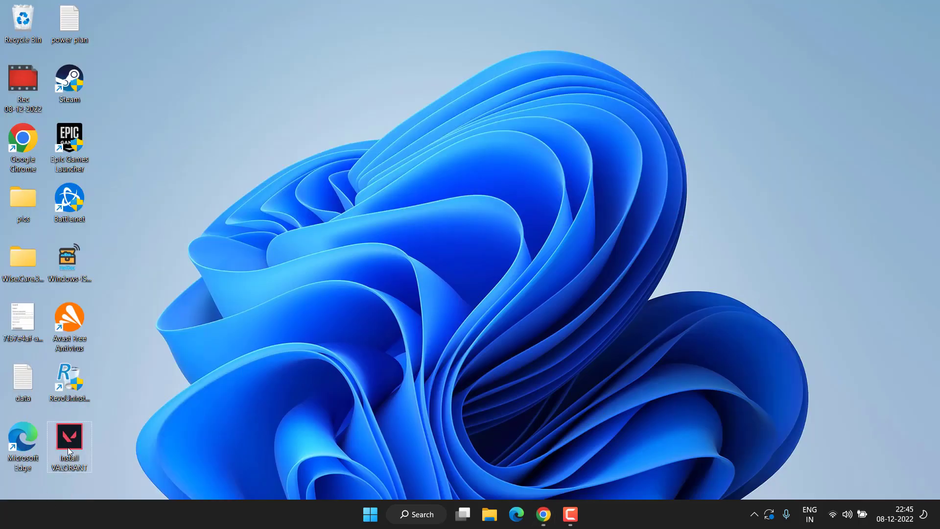
- Run Install VALORANT from the desktop and start installing the game
double_click(69, 451)
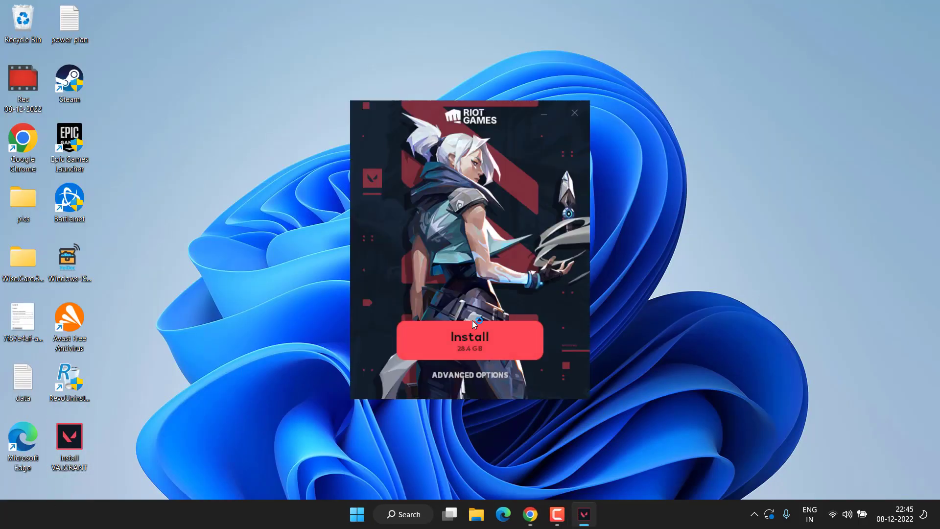
left_click(483, 346)
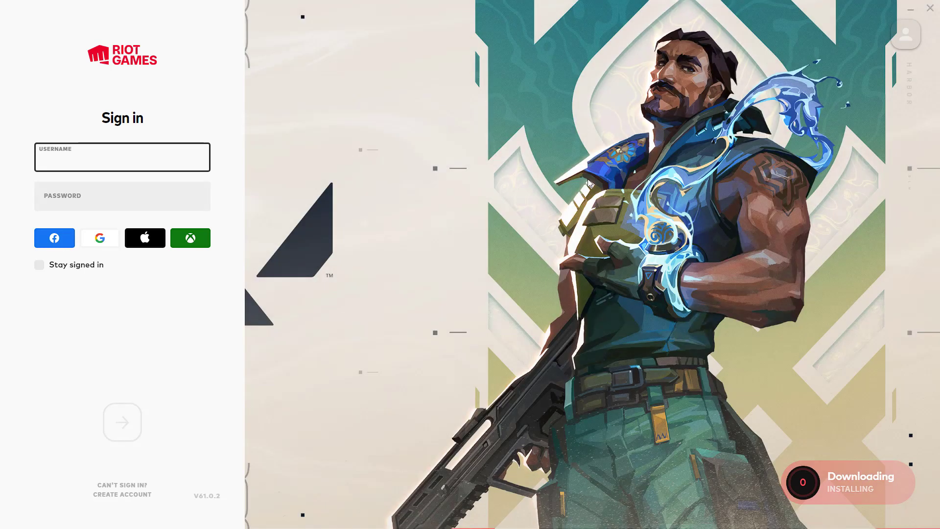
left_click(588, 184)
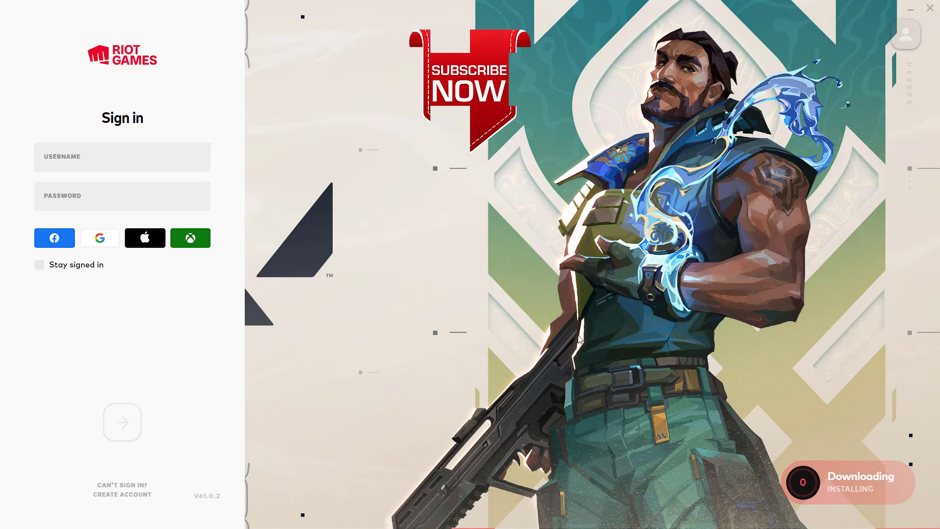